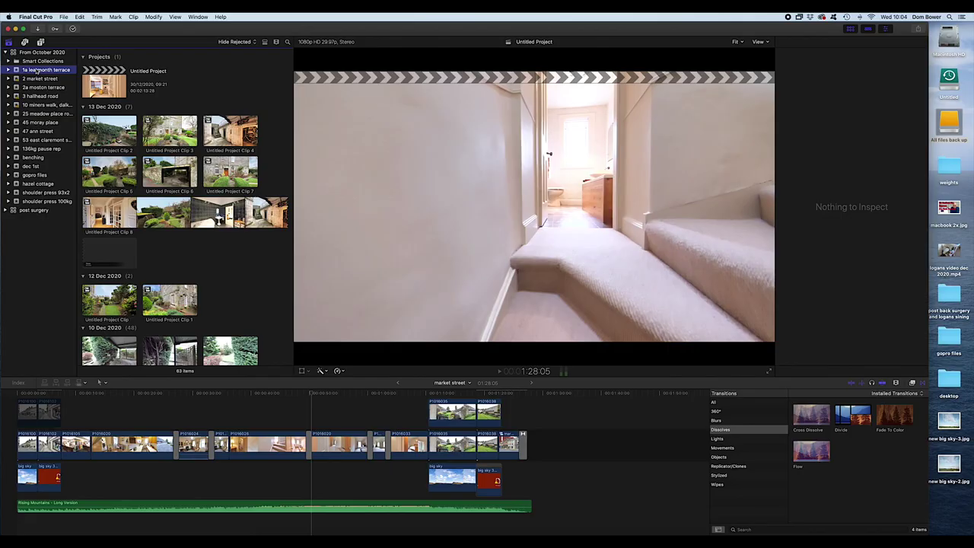
pyautogui.click(29, 79)
pyautogui.click(32, 71)
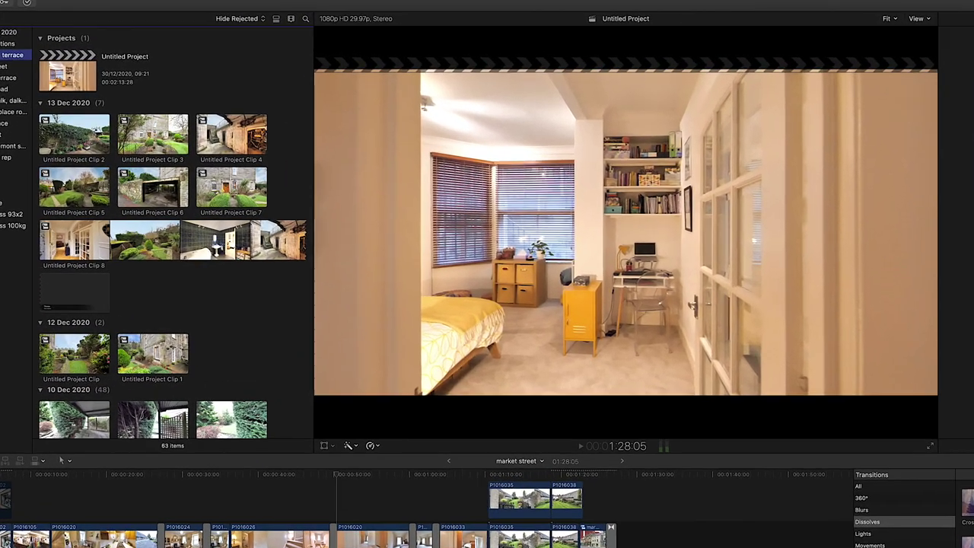
pyautogui.click(63, 17)
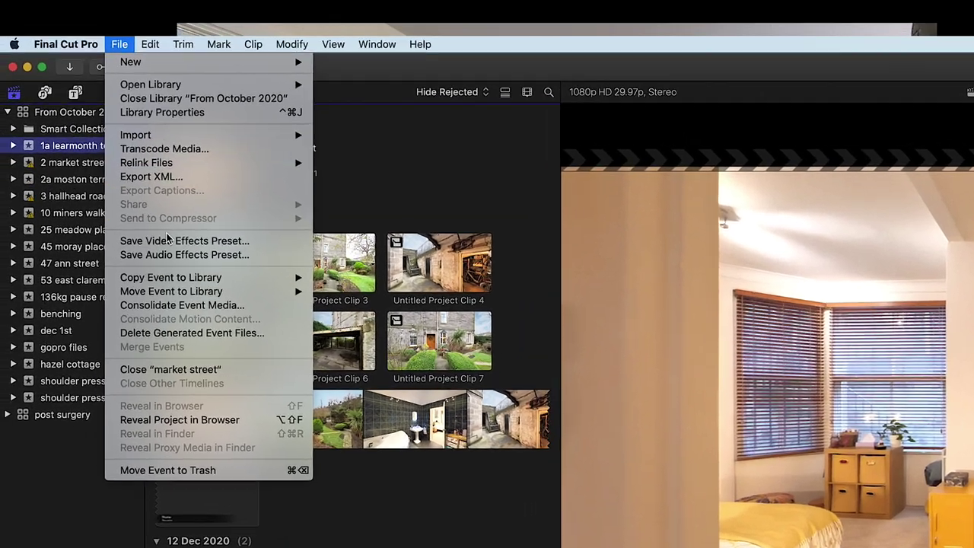
pyautogui.moveTo(95, 139)
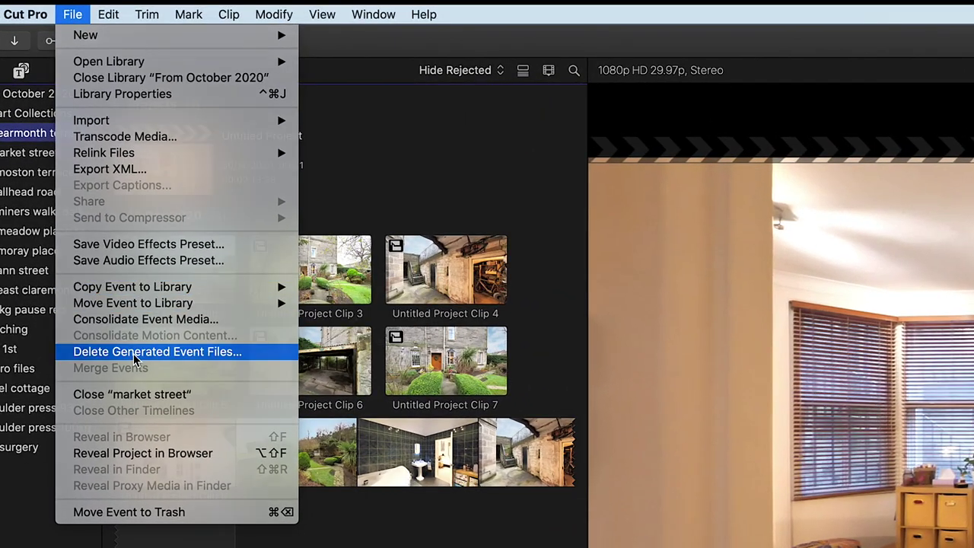
pyautogui.click(136, 352)
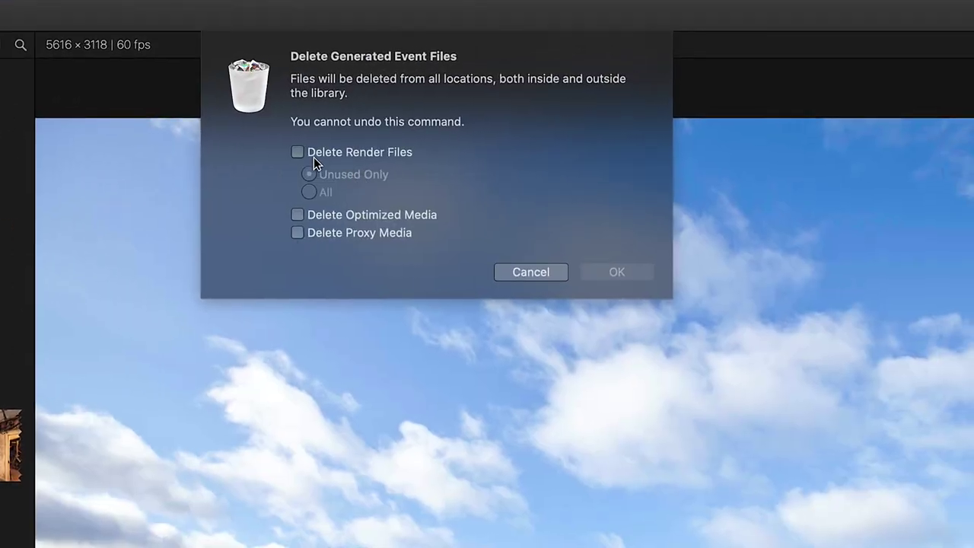
pyautogui.click(300, 153)
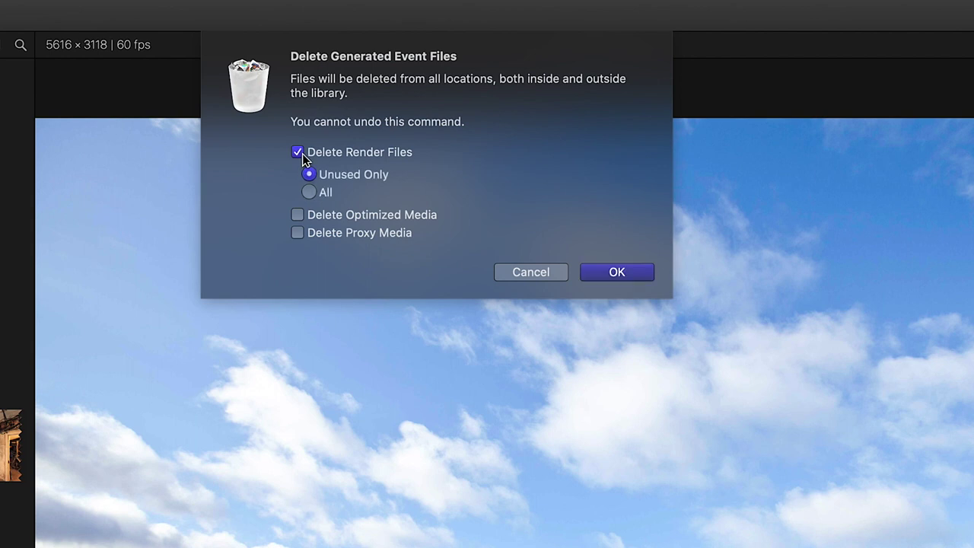
pyautogui.click(299, 217)
pyautogui.click(298, 233)
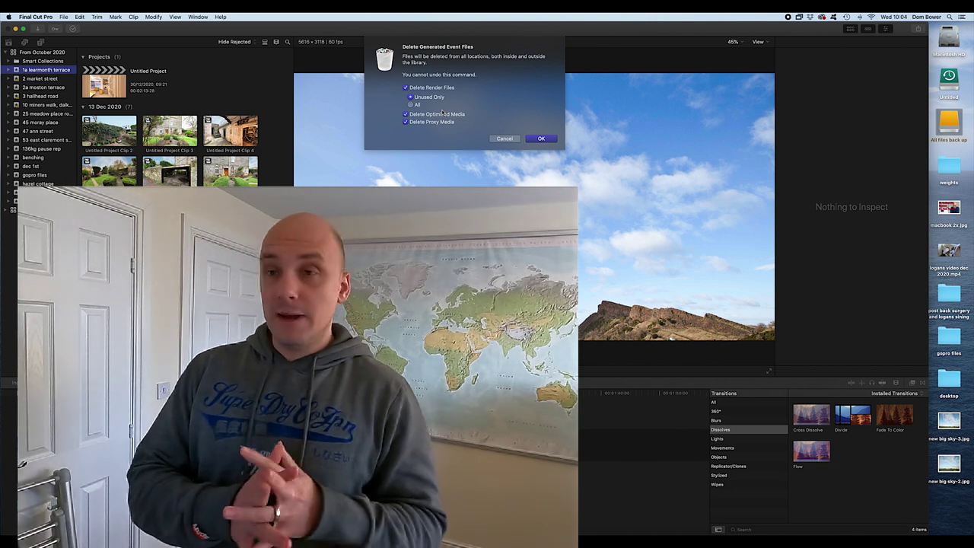
# Cancel the deletion and bring up the context menu for the From October 2020 library
pyautogui.click(509, 136)
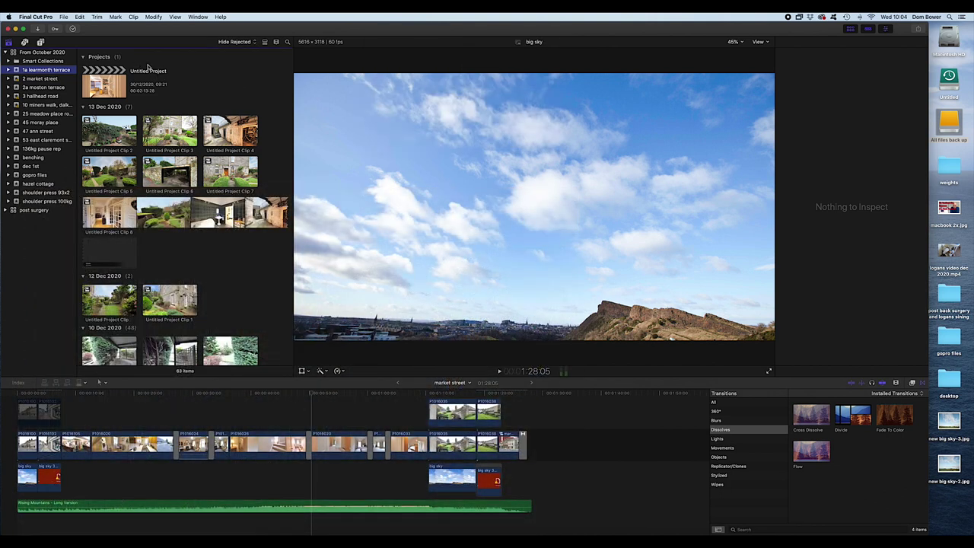
pyautogui.rightClick(38, 53)
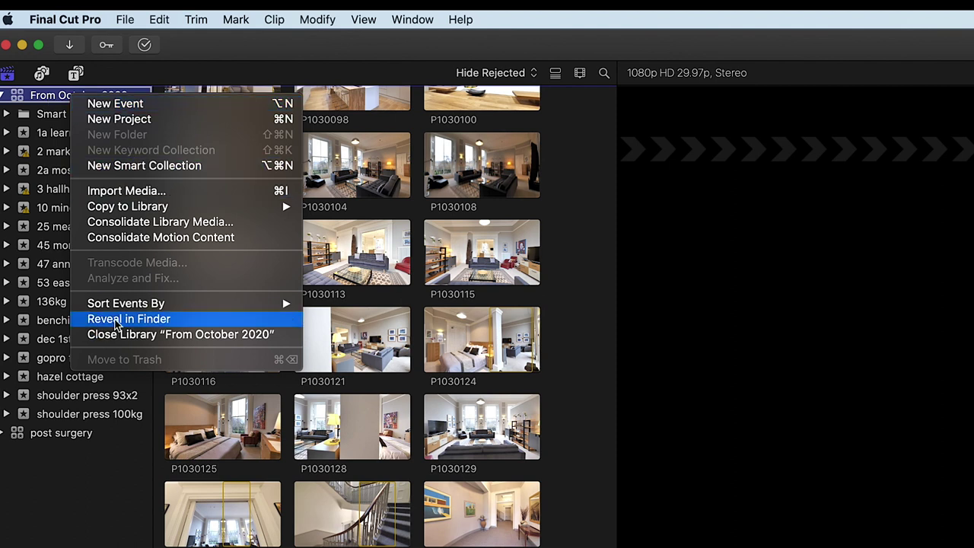
# Reveal the From October 2020 library on the All files back up drive in a widened Finder window
pyautogui.click(117, 321)
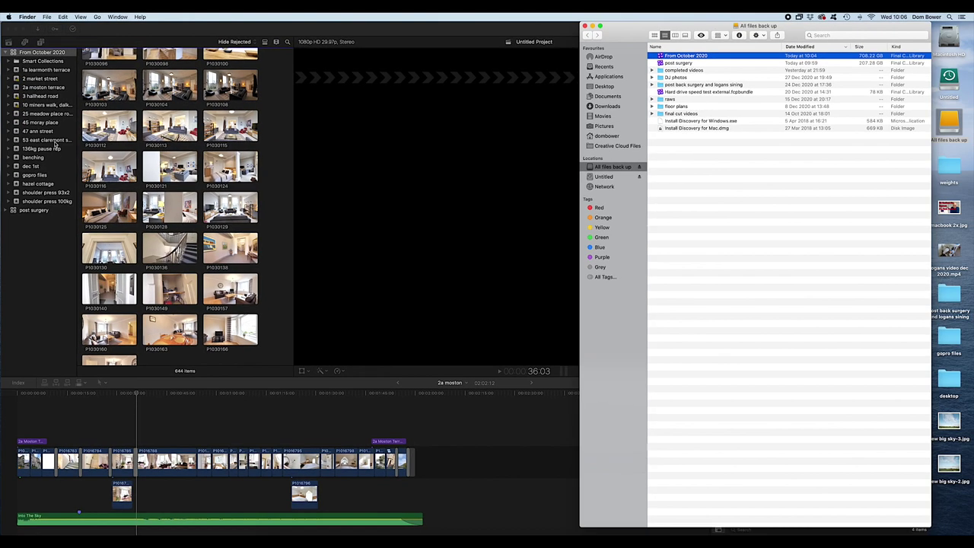
pyautogui.click(44, 126)
pyautogui.click(44, 125)
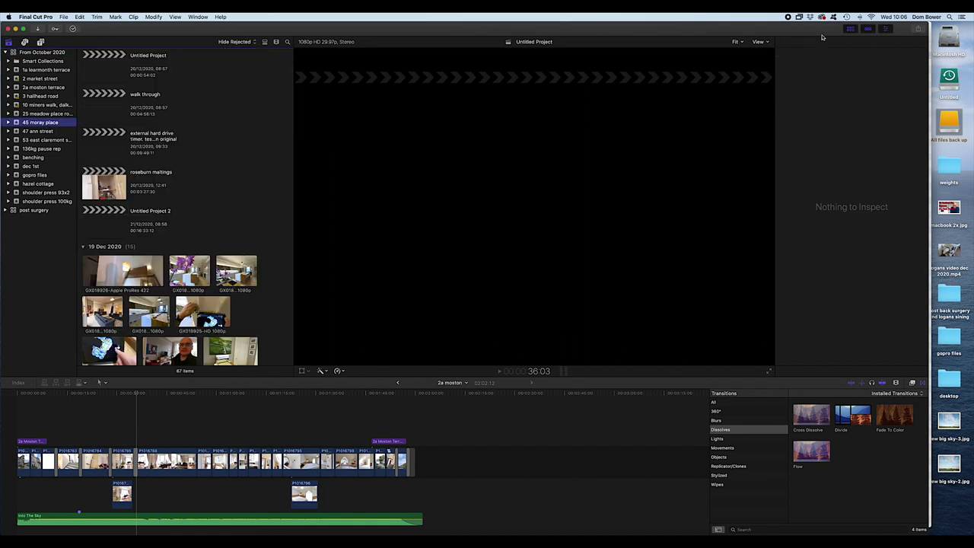
pyautogui.moveTo(822, 37); pyautogui.dragTo(808, 156)
pyautogui.moveTo(835, 33); pyautogui.dragTo(280, 15)
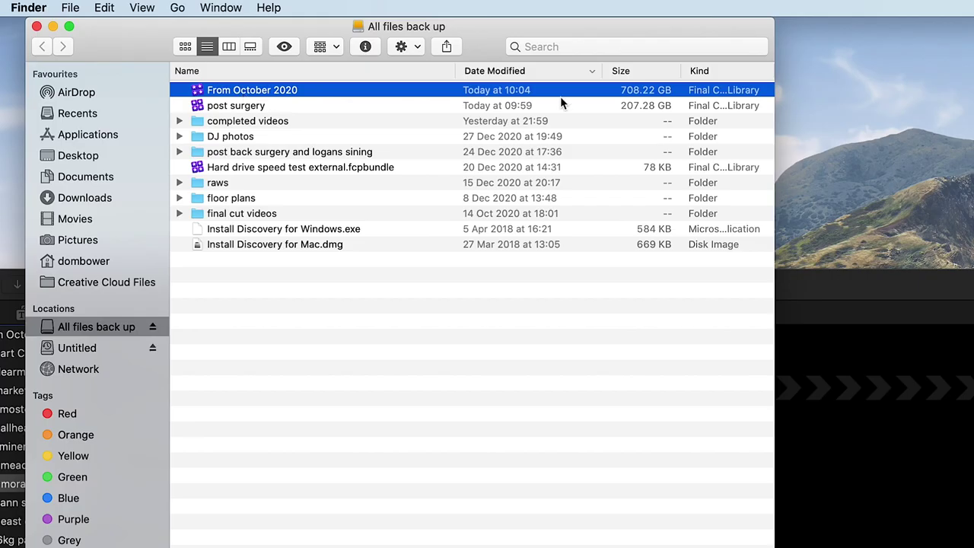
pyautogui.moveTo(670, 29); pyautogui.dragTo(637, 28)
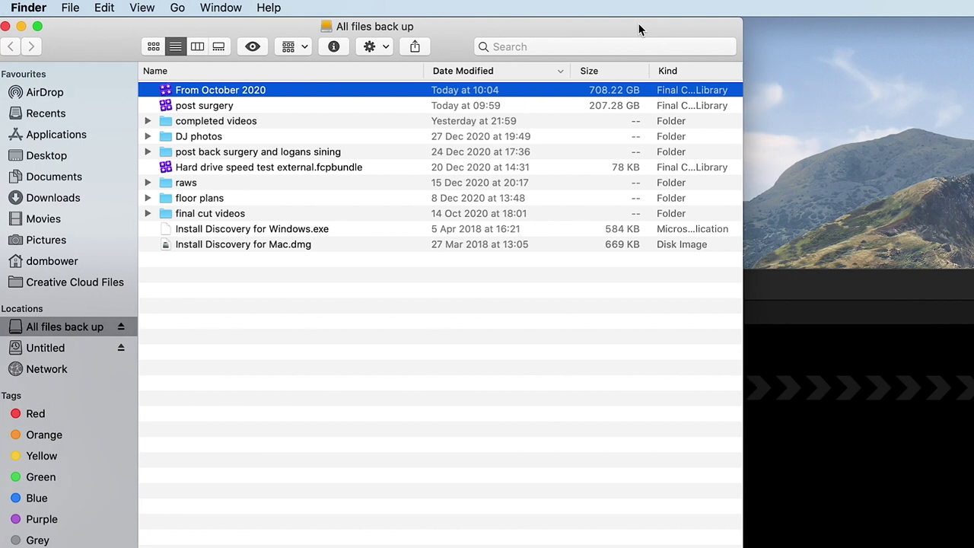
pyautogui.doubleClick(740, 151)
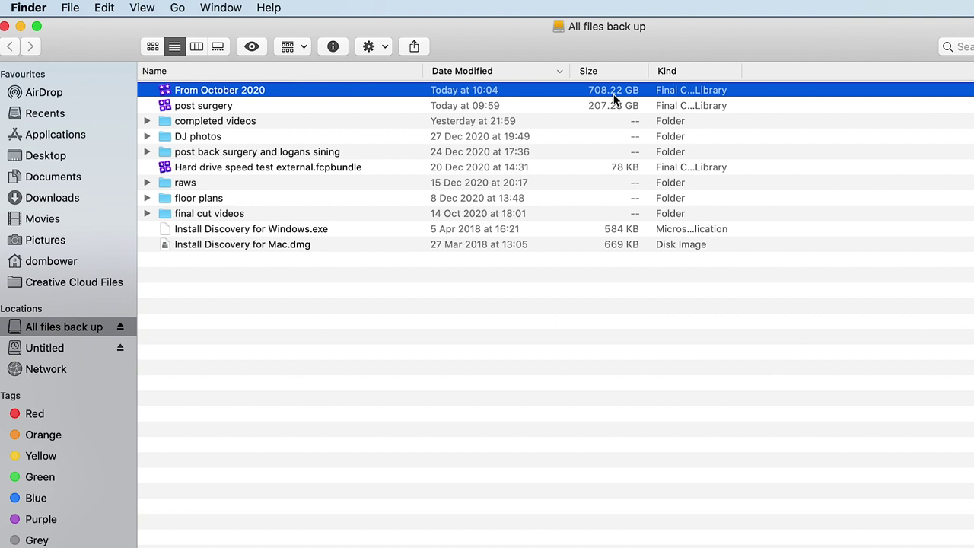
# Show the From October 2020 package contents, with event folders sorted largest first by size
pyautogui.rightClick(187, 91)
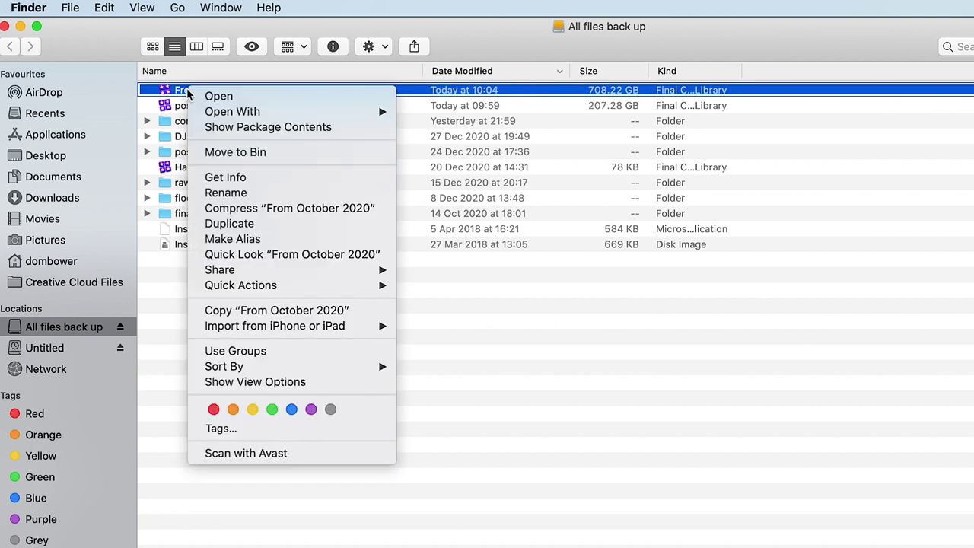
pyautogui.click(228, 127)
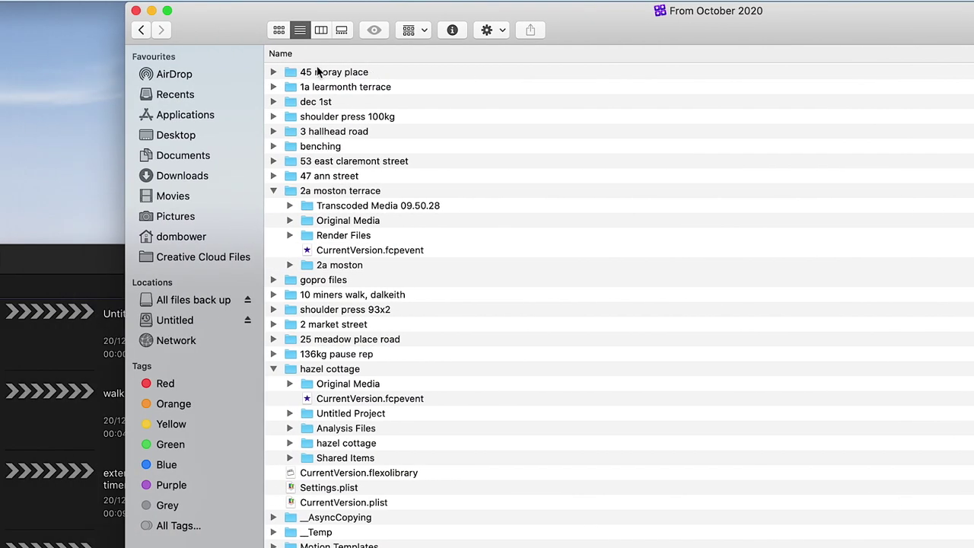
pyautogui.click(324, 72)
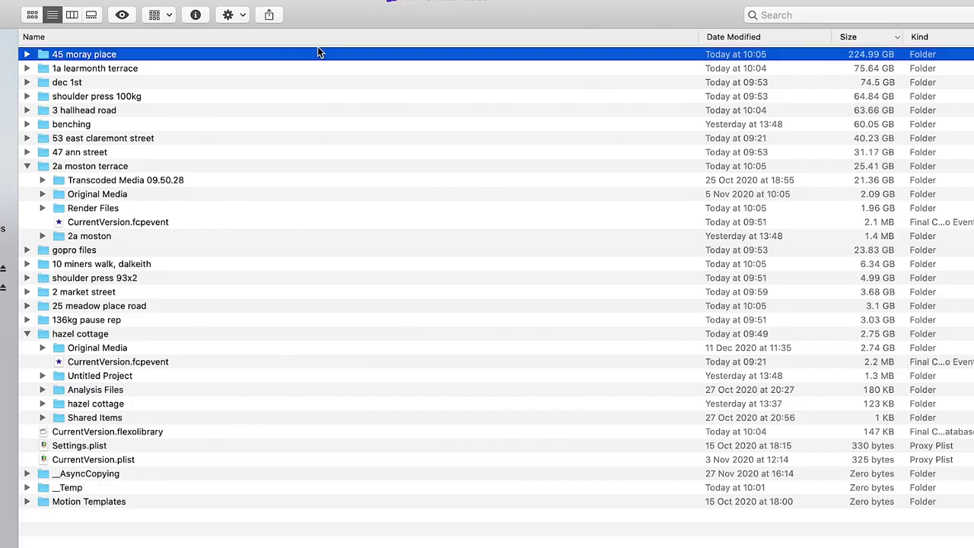
pyautogui.click(880, 39)
pyautogui.click(879, 38)
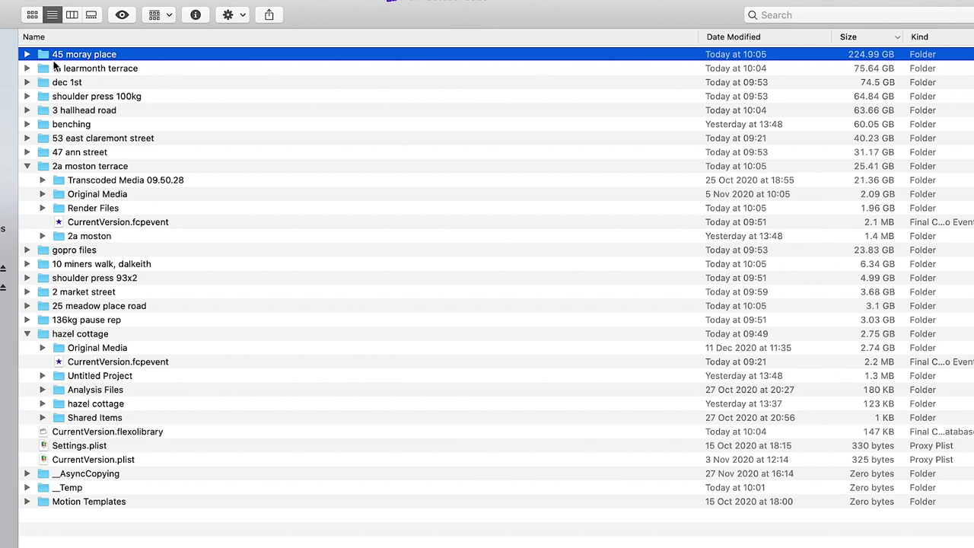
# Expand 45 moray place and inspect its Original Media, Transcoded Media and Render Files folders
pyautogui.click(27, 55)
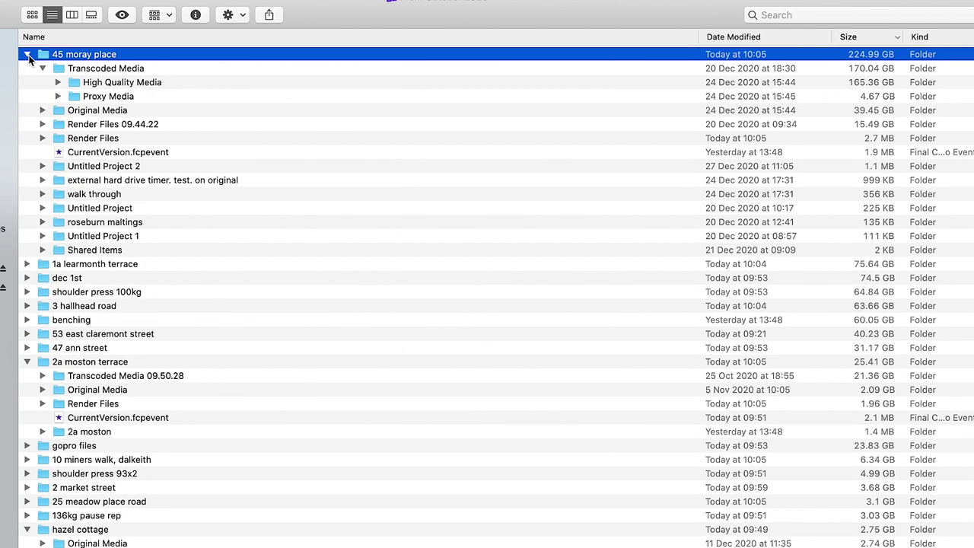
pyautogui.click(43, 69)
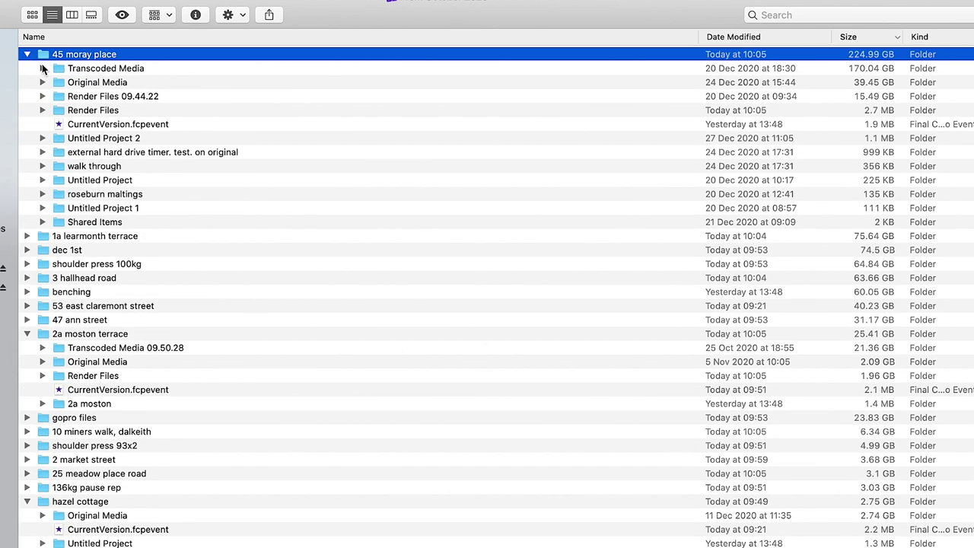
pyautogui.click(95, 83)
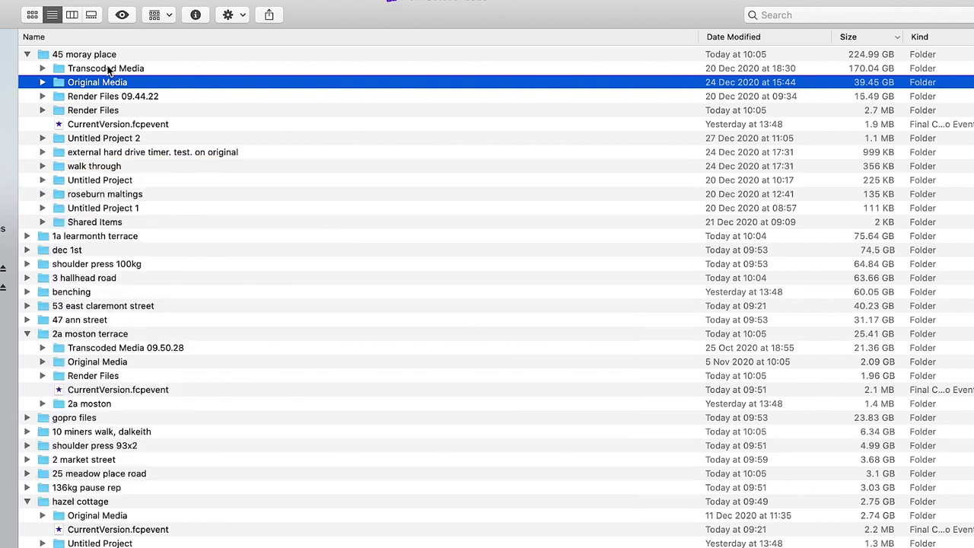
pyautogui.click(109, 69)
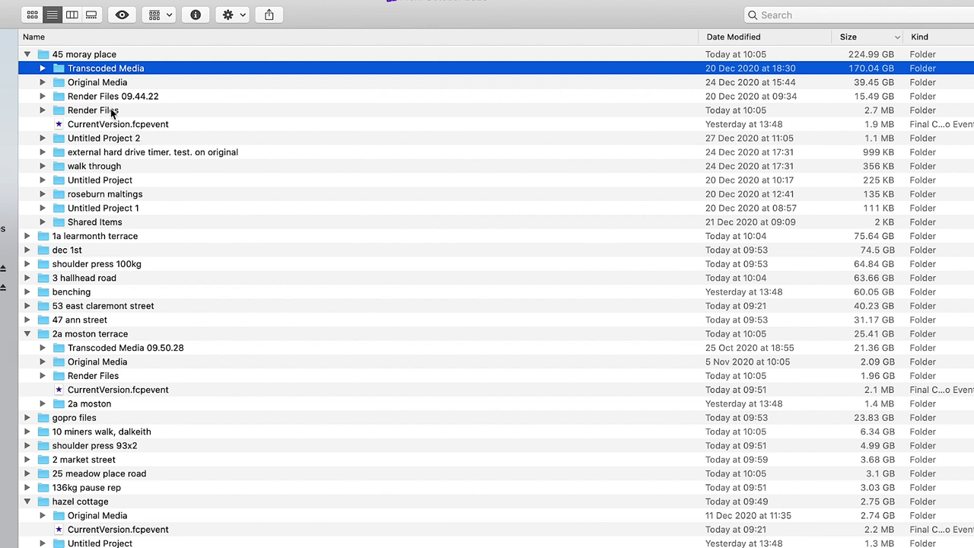
pyautogui.click(113, 111)
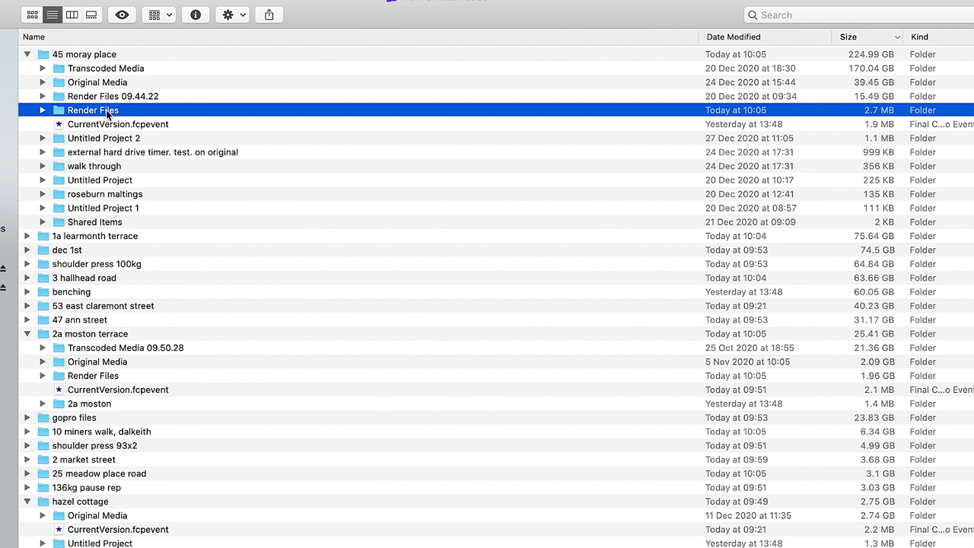
pyautogui.click(82, 69)
# Check the High Quality and Proxy Media inside Transcoded Media, then drag Transcoded Media to the Bin
pyautogui.click(43, 68)
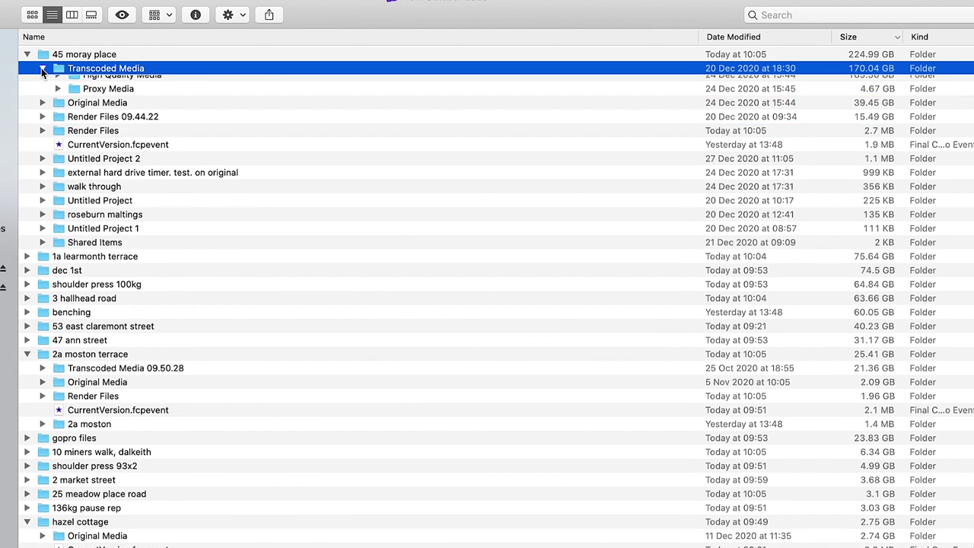
pyautogui.click(107, 82)
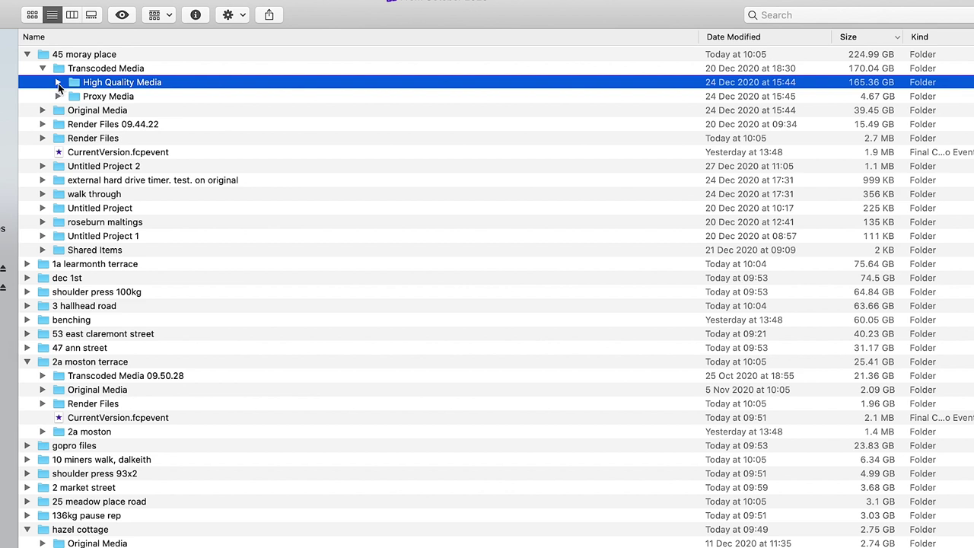
pyautogui.click(98, 67)
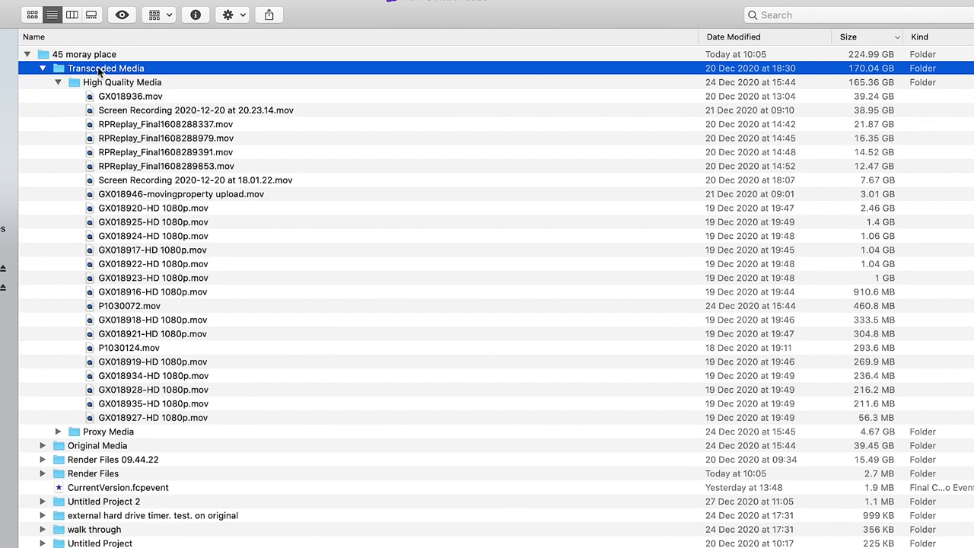
pyautogui.click(58, 81)
pyautogui.moveTo(99, 68); pyautogui.dragTo(631, 546)
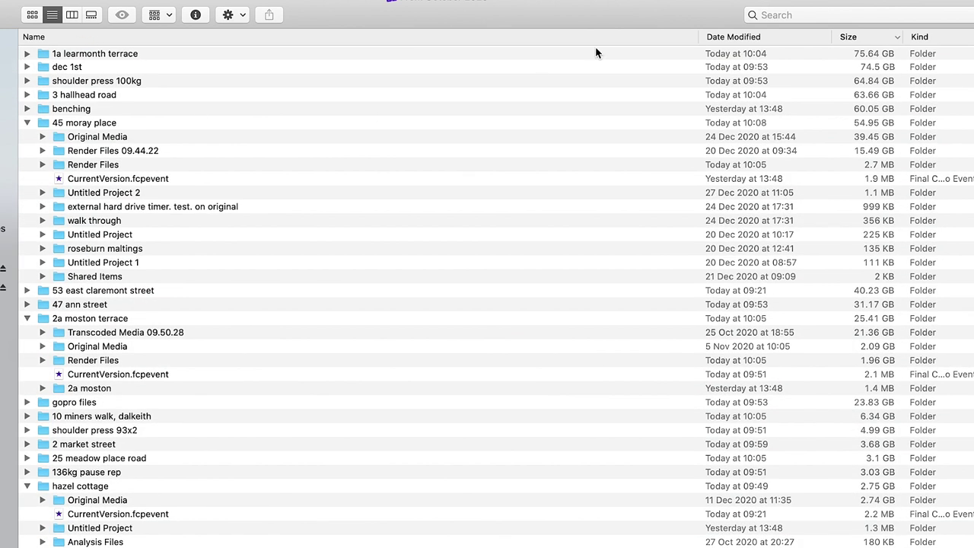
pyautogui.click(879, 37)
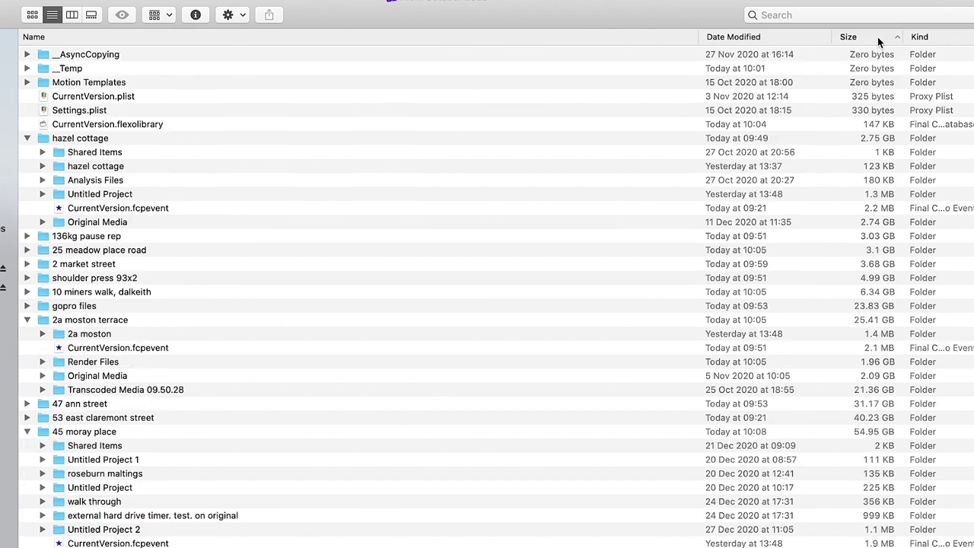
pyautogui.click(878, 37)
pyautogui.click(81, 56)
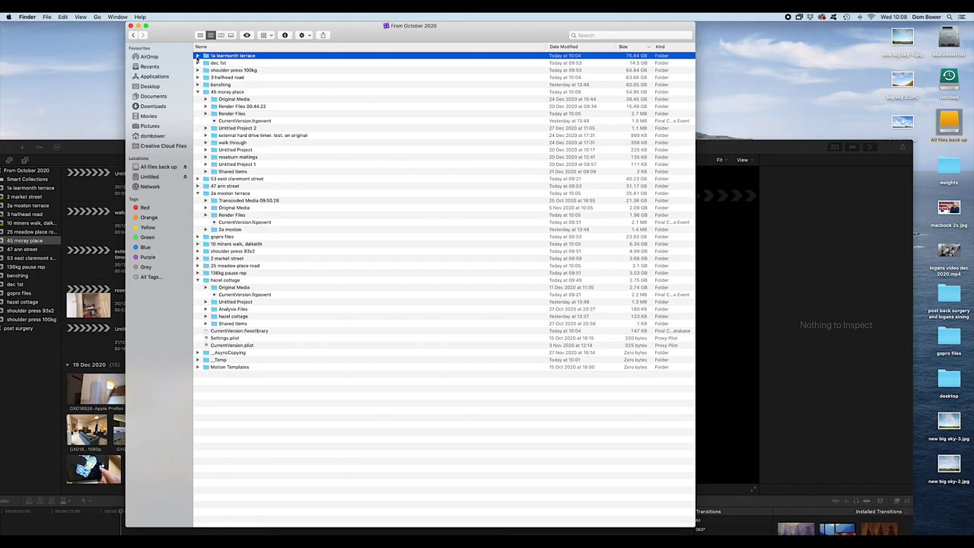
pyautogui.click(197, 56)
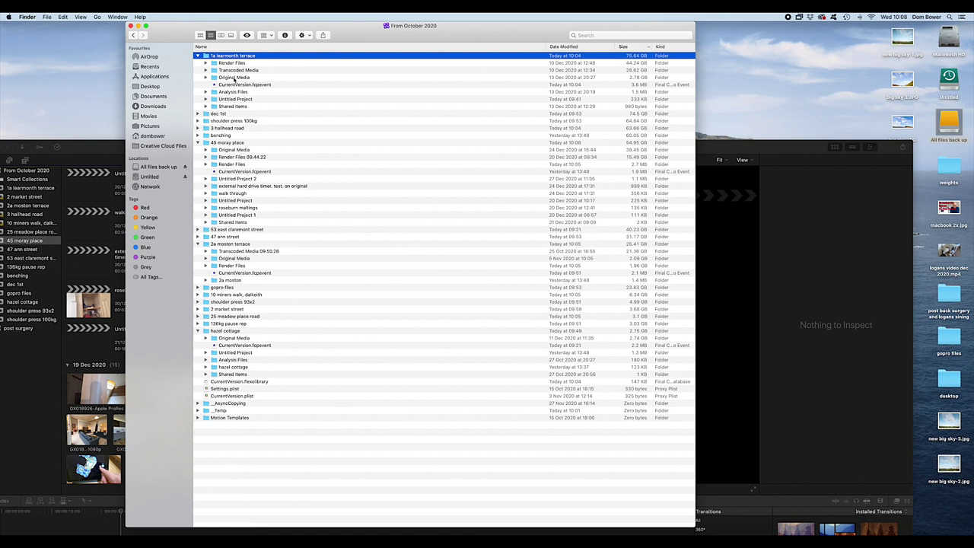
pyautogui.click(234, 78)
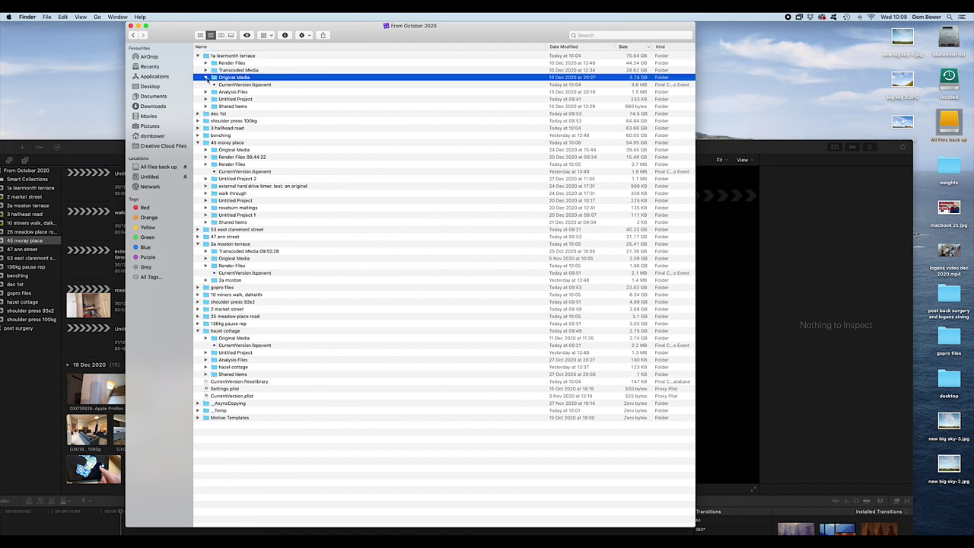
pyautogui.click(205, 78)
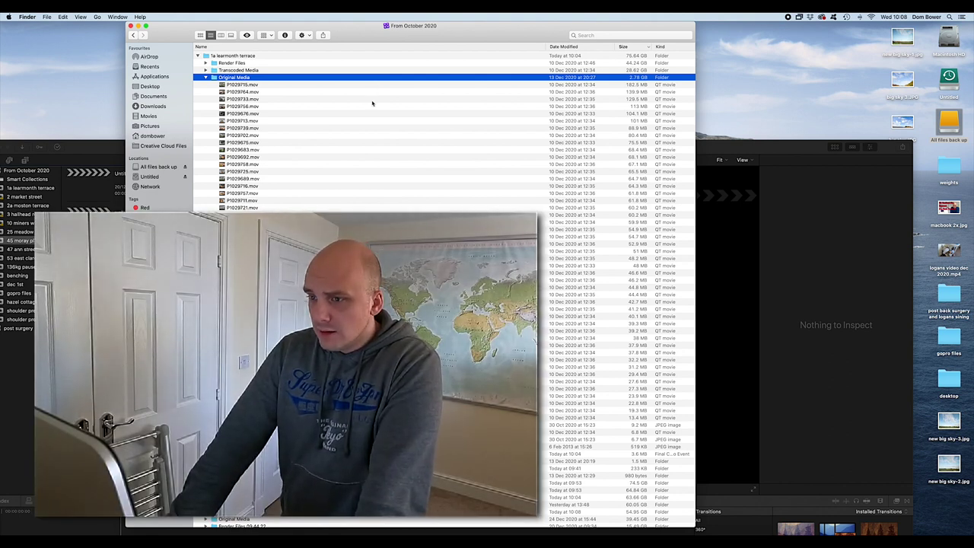
pyautogui.click(571, 418)
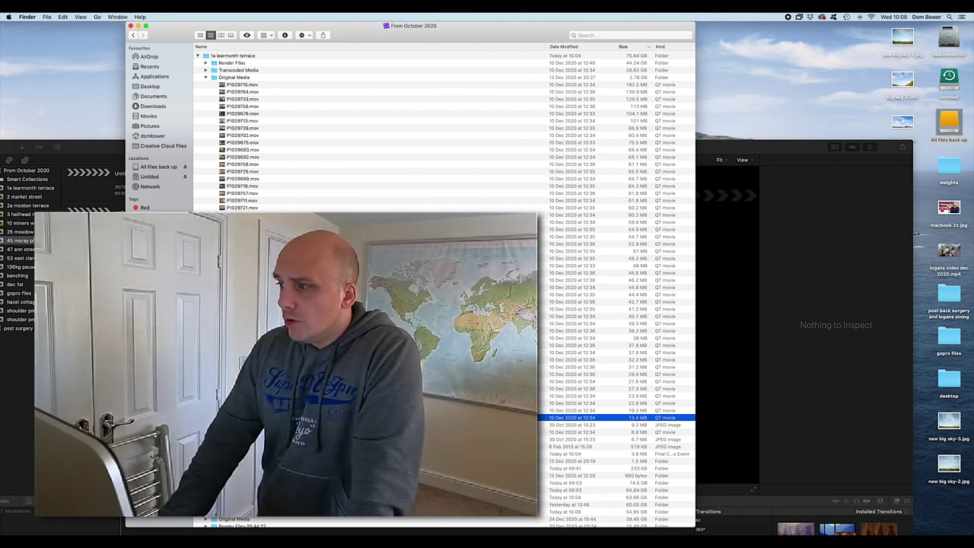
pyautogui.click(205, 78)
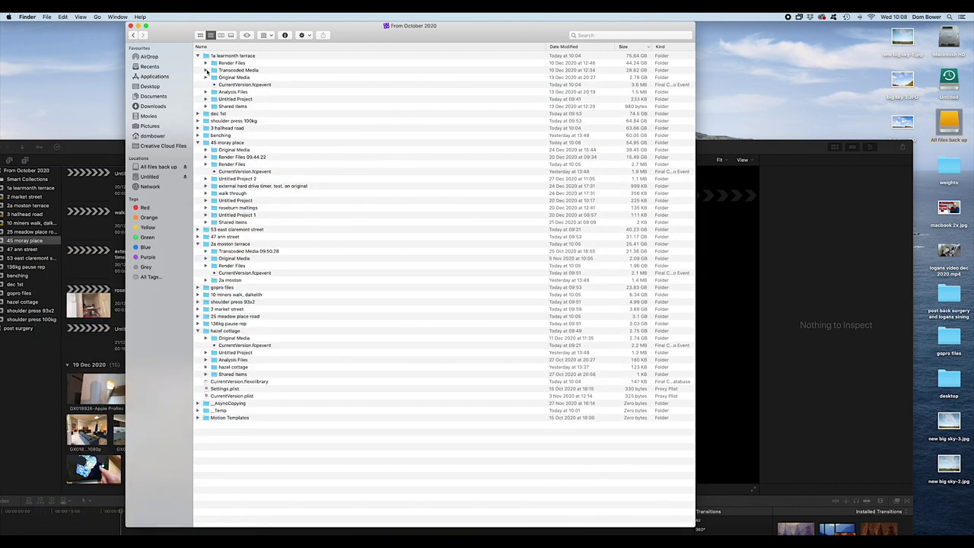
pyautogui.click(205, 70)
pyautogui.click(261, 79)
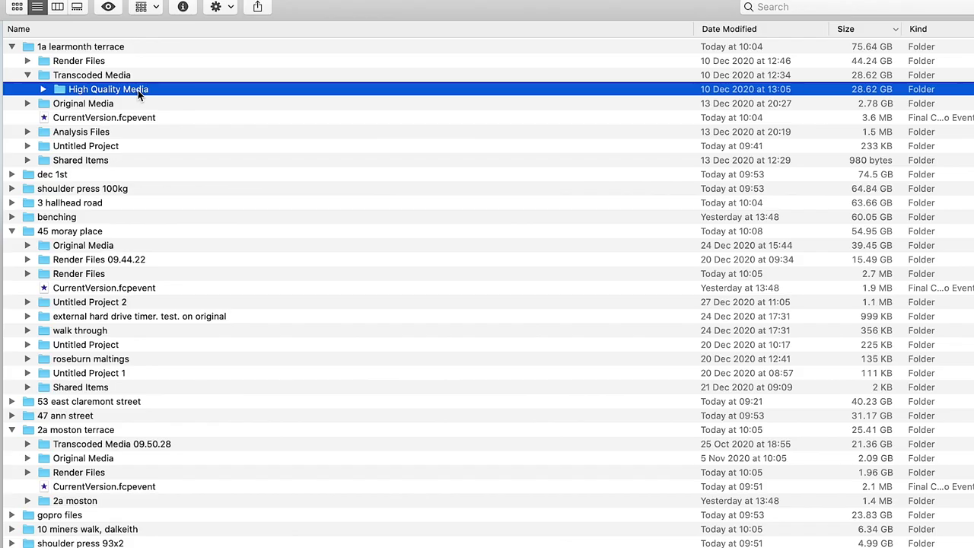
pyautogui.click(28, 61)
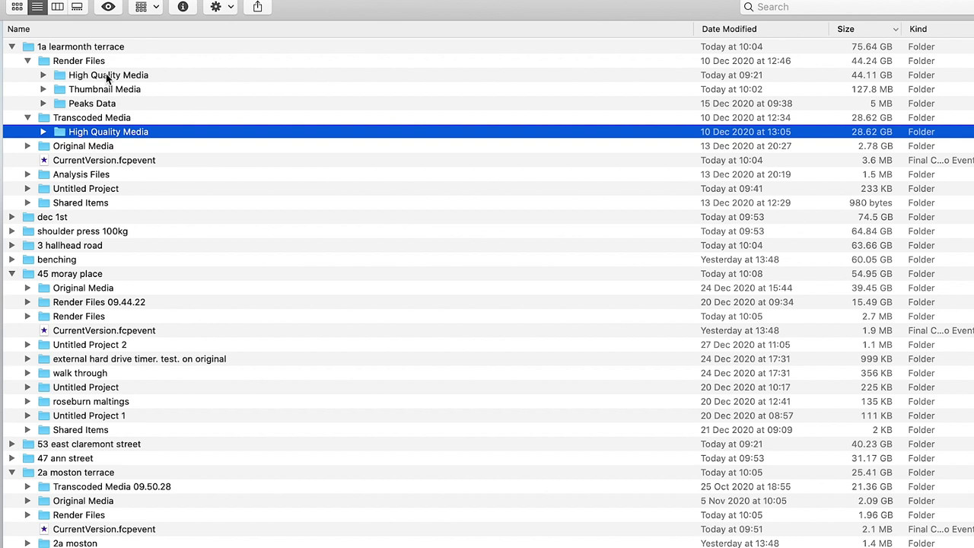
pyautogui.click(108, 76)
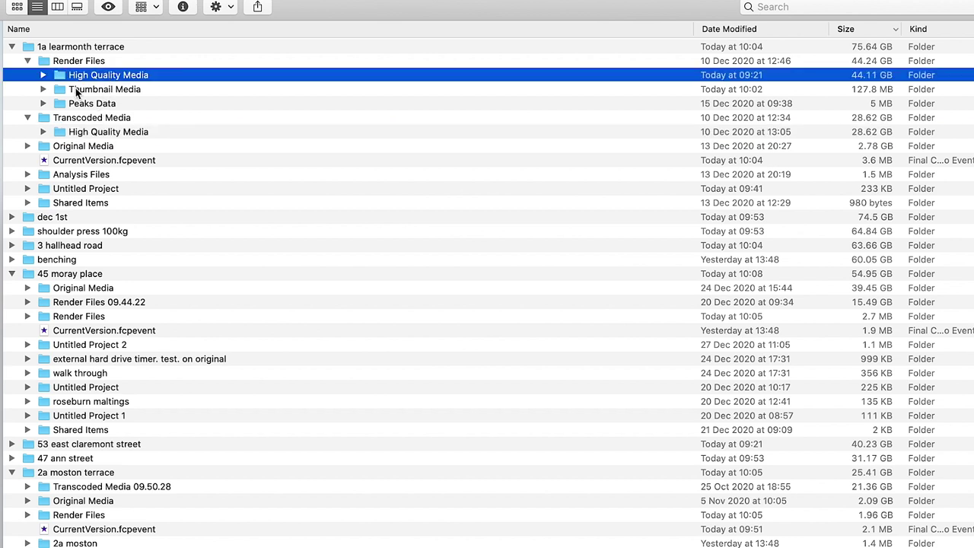
pyautogui.click(28, 61)
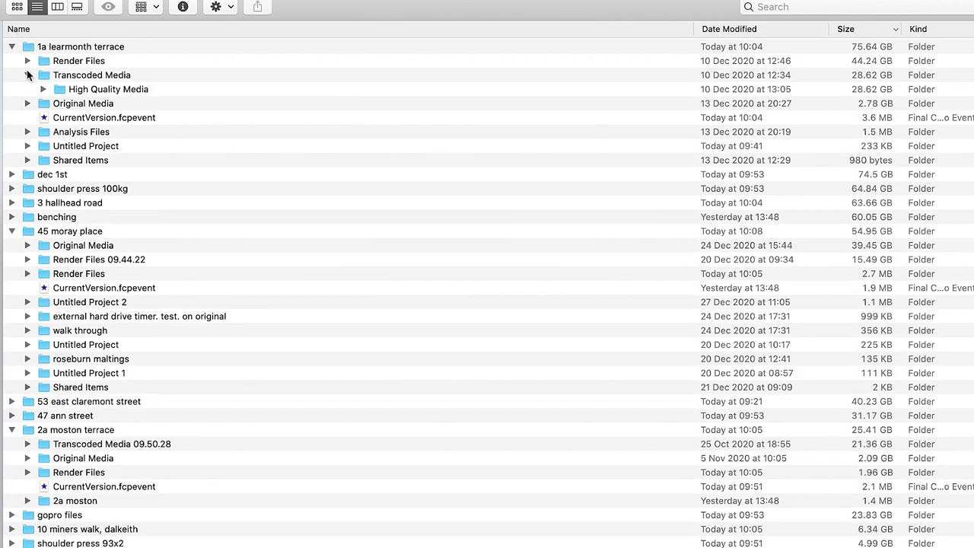
pyautogui.click(27, 75)
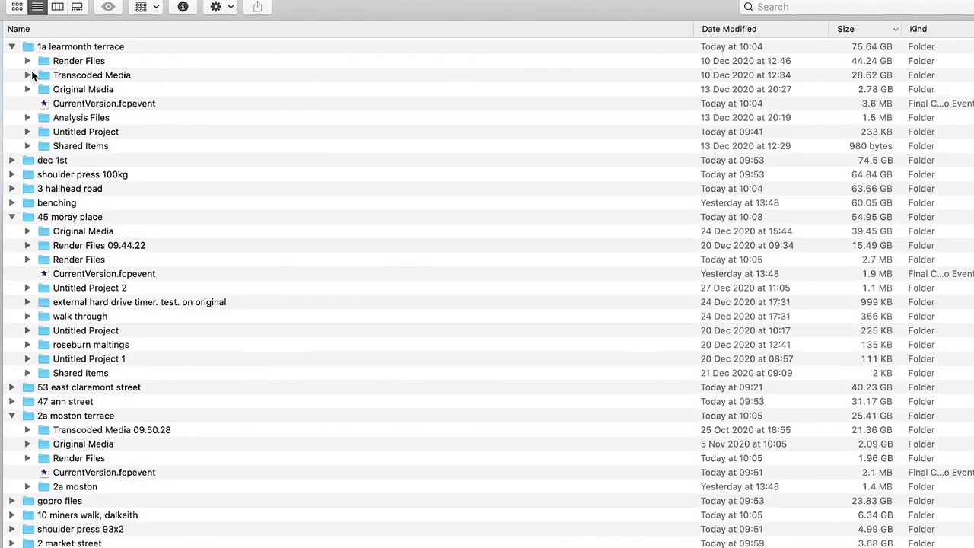
# Select Transcoded Media and Render Files together and move both to the Bin
pyautogui.click(78, 75)
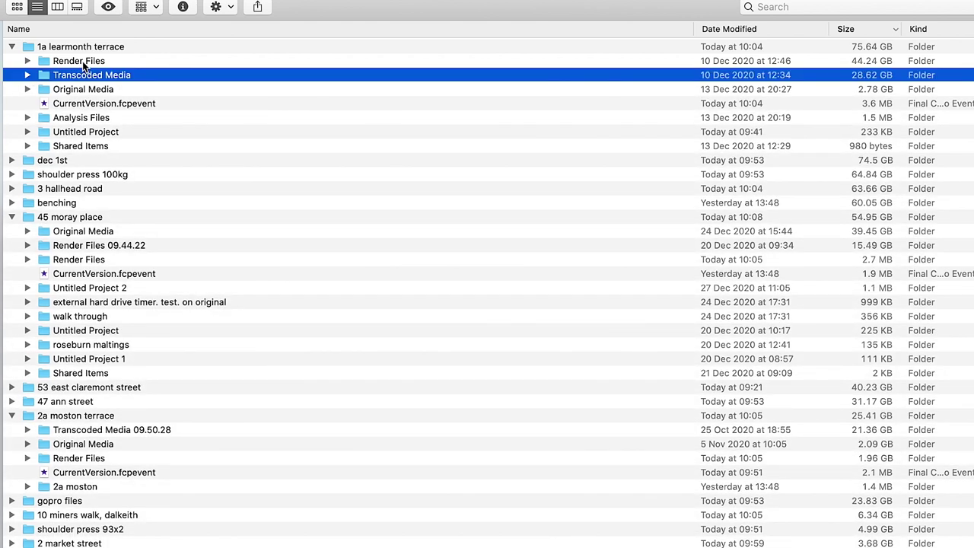
pyautogui.keyDown('shift'); pyautogui.click(83, 61); pyautogui.keyUp('shift')
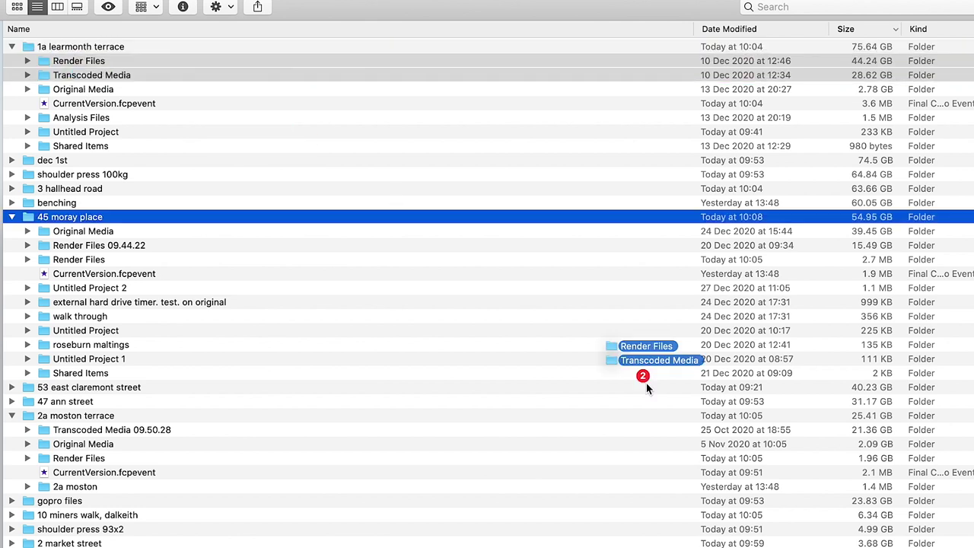
pyautogui.press('Escape')
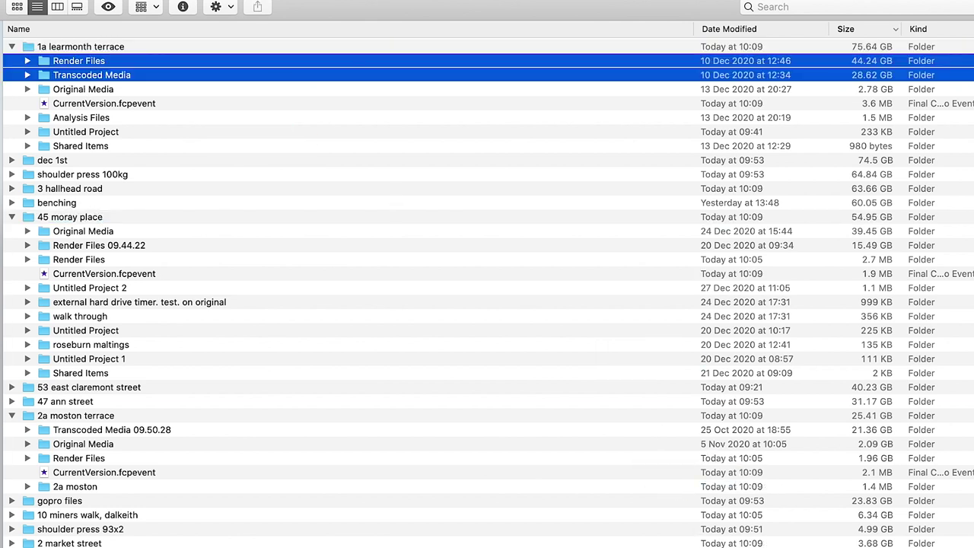
pyautogui.press('super+BackSpace')
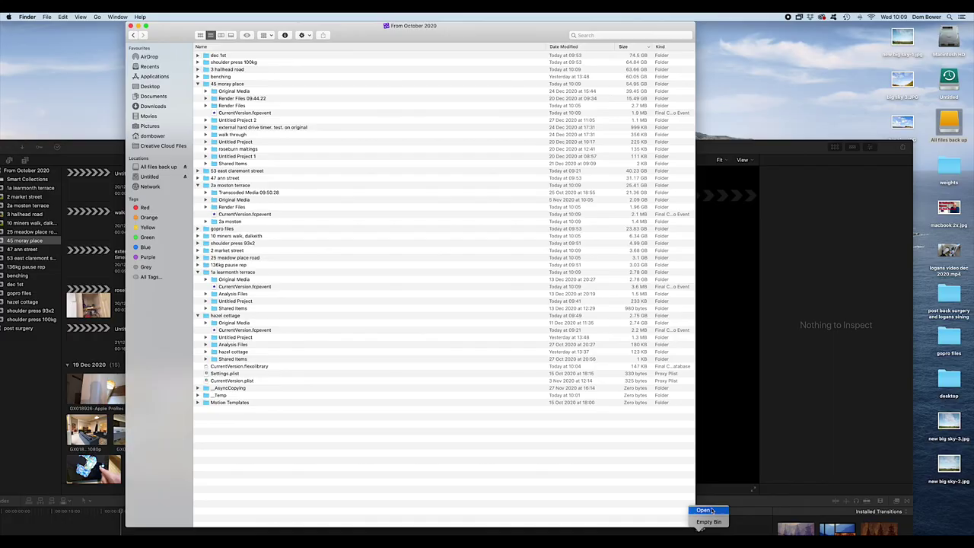
# Open the Bin and show its info, revealing 242.9 GB of contents
pyautogui.click(715, 518)
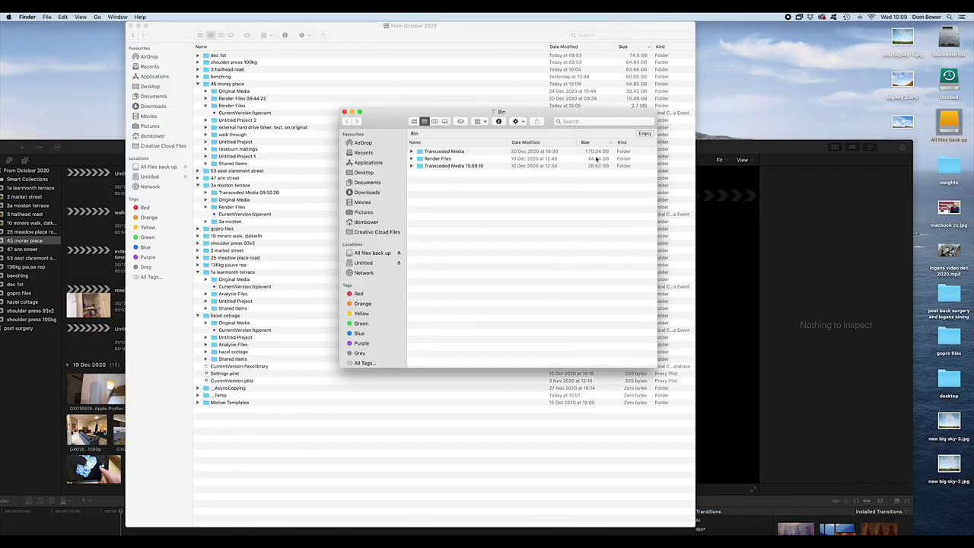
pyautogui.press('super+i')
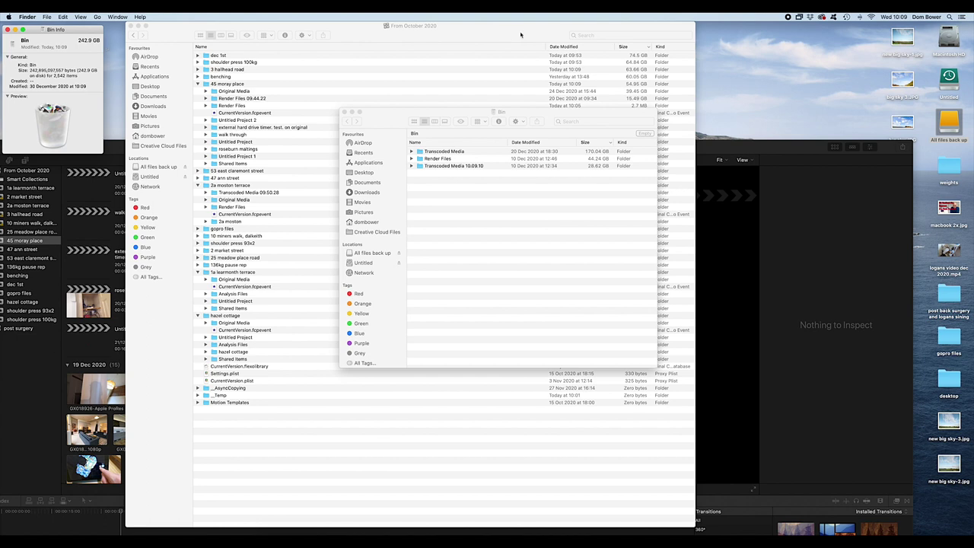
pyautogui.click(886, 99)
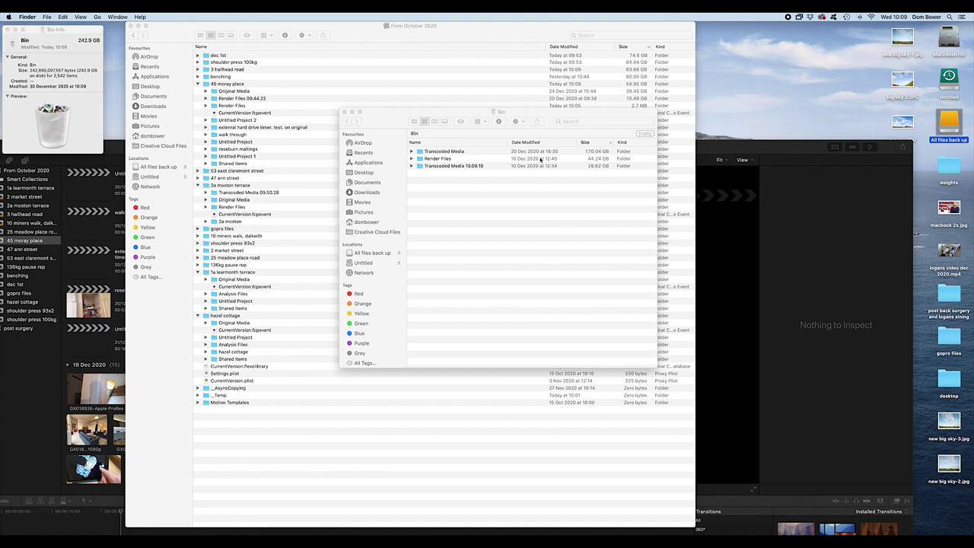
# Empty the Bin, permanently erasing the 242.9 GB of media down to zero bytes
pyautogui.click(644, 133)
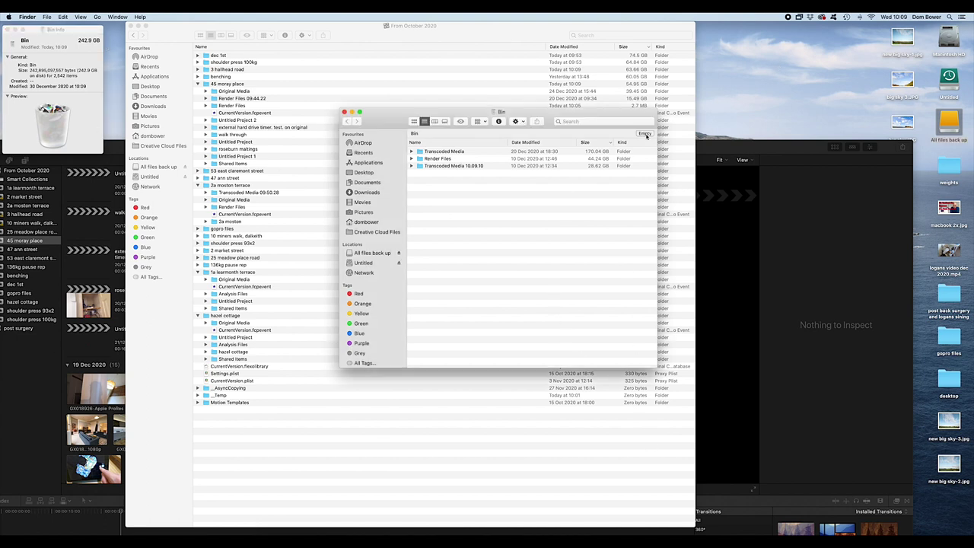
pyautogui.click(644, 133)
pyautogui.click(538, 183)
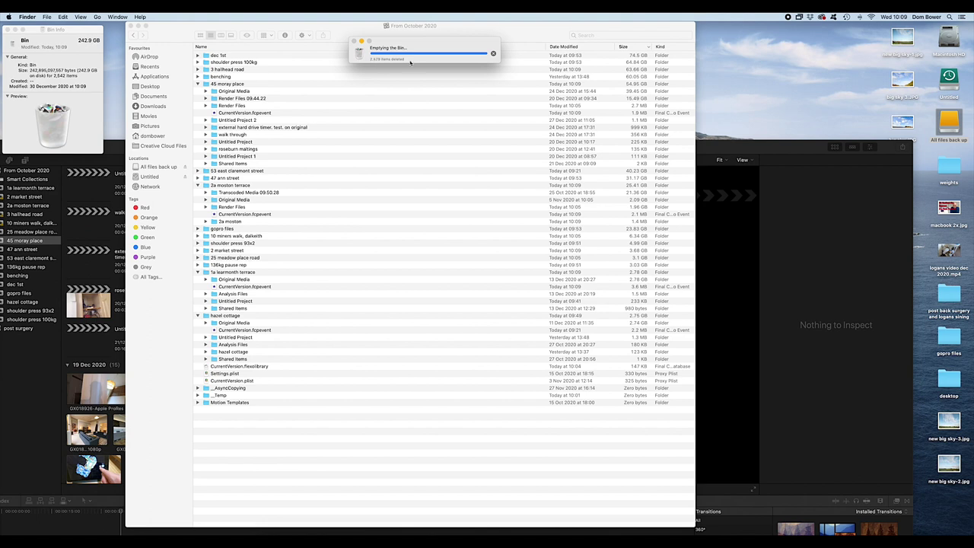
pyautogui.click(950, 121)
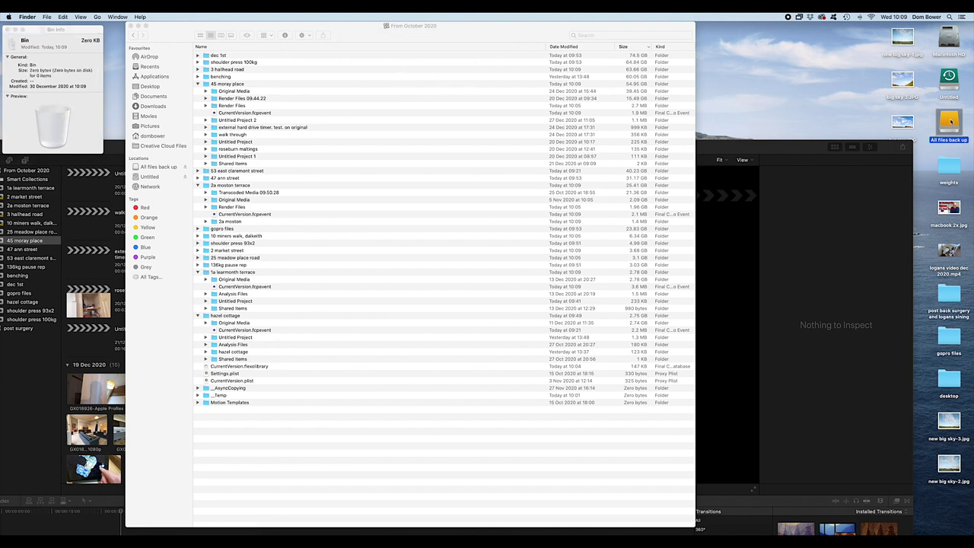
pyautogui.press('super+i')
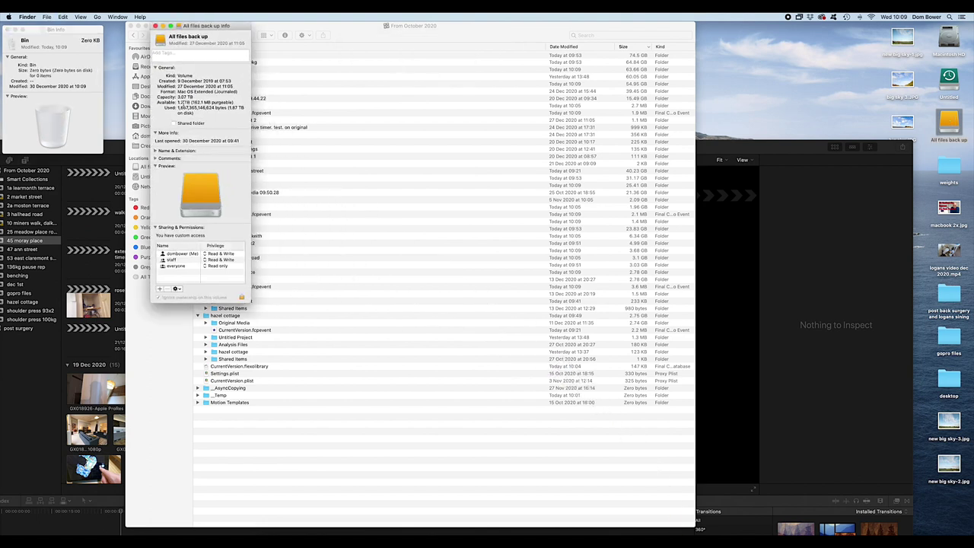
pyautogui.moveTo(177, 102); pyautogui.dragTo(203, 102)
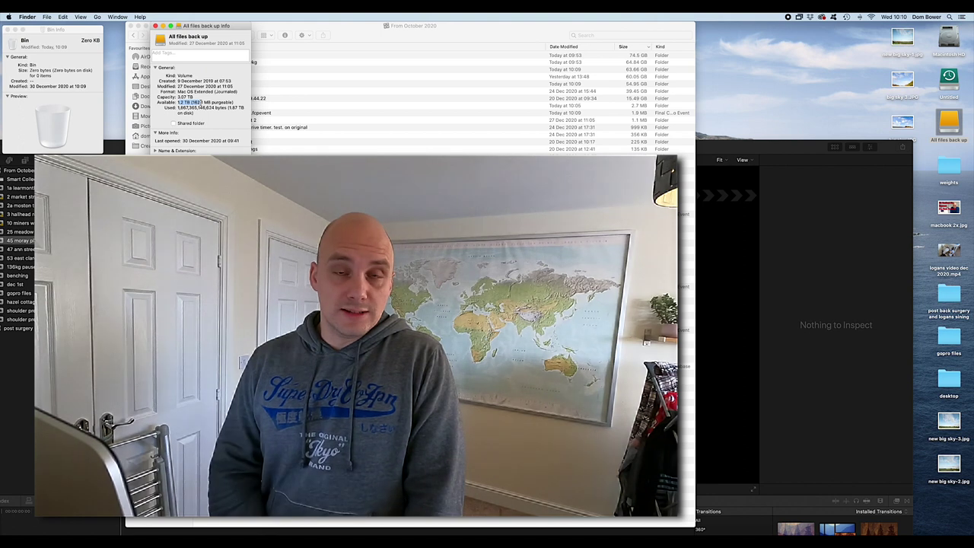
pyautogui.click(156, 27)
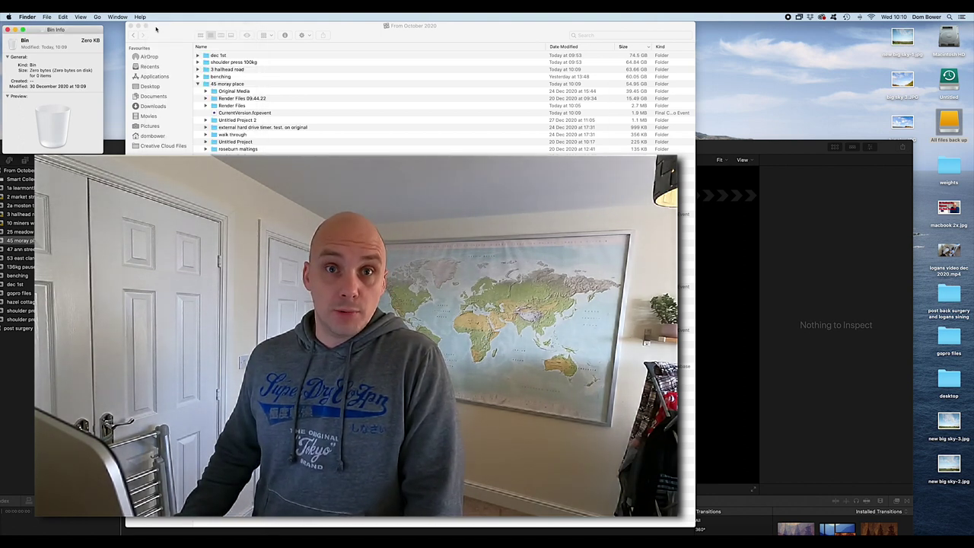